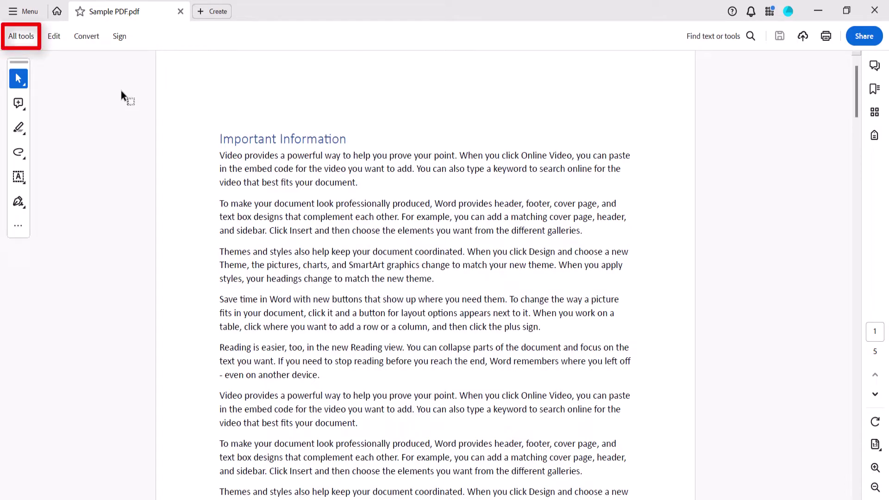
From Edit a PDF, choose More > Background > Add to start a page background
left_click(27, 34)
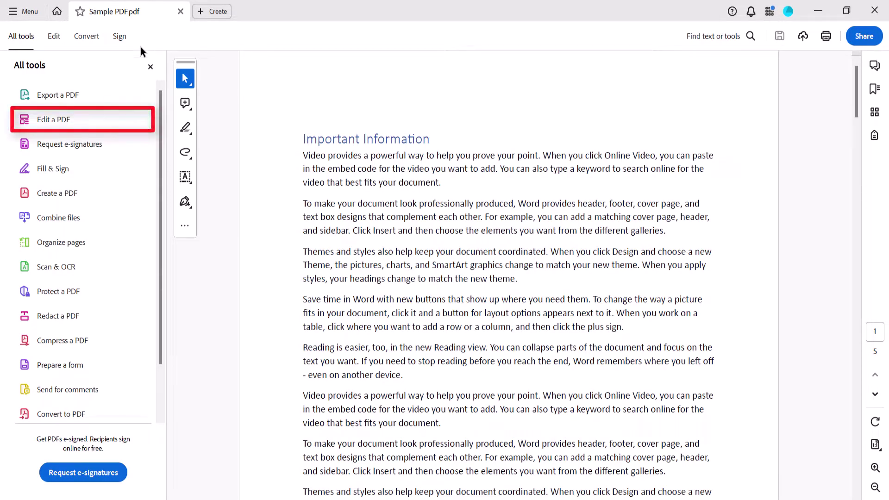
left_click(80, 121)
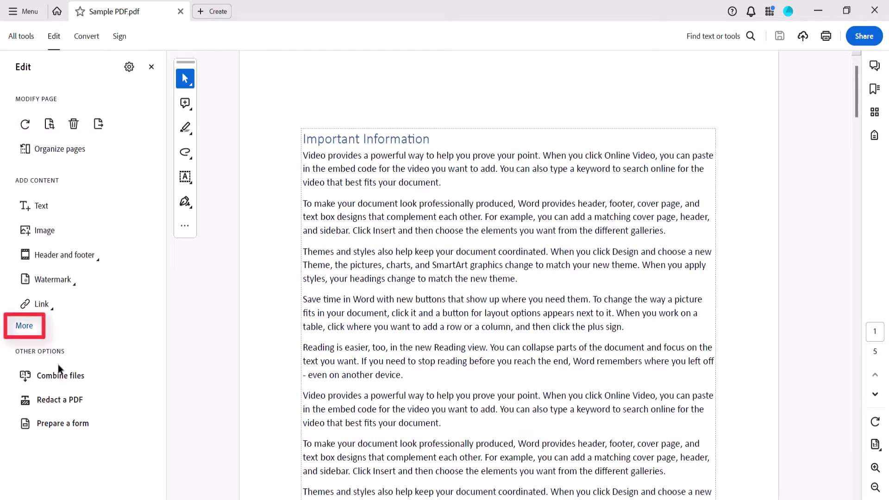
left_click(22, 326)
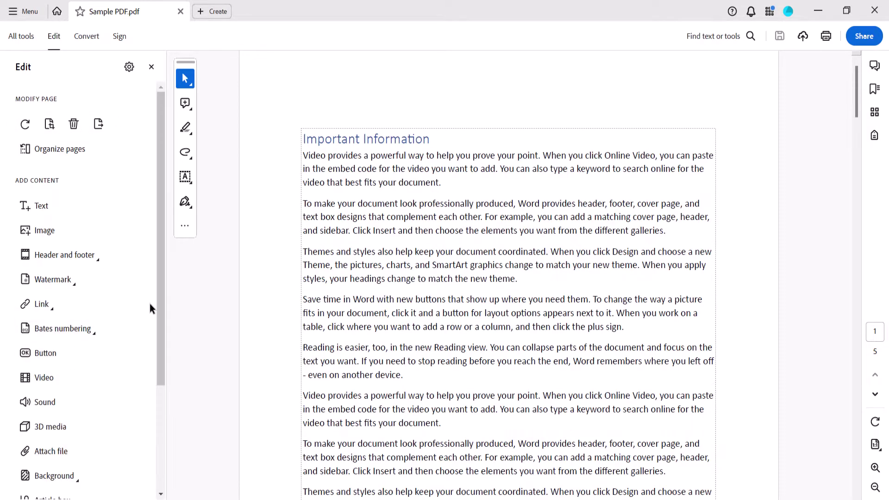
left_click_drag(162, 308, 170, 387)
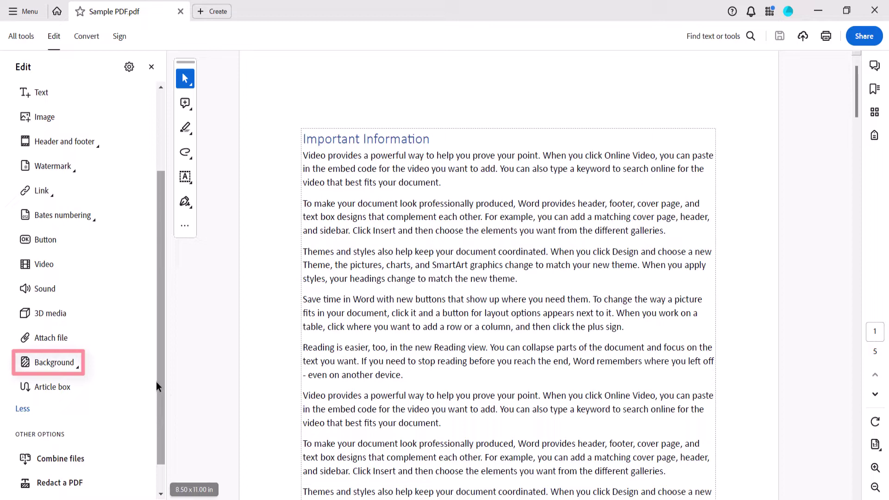
left_click(54, 362)
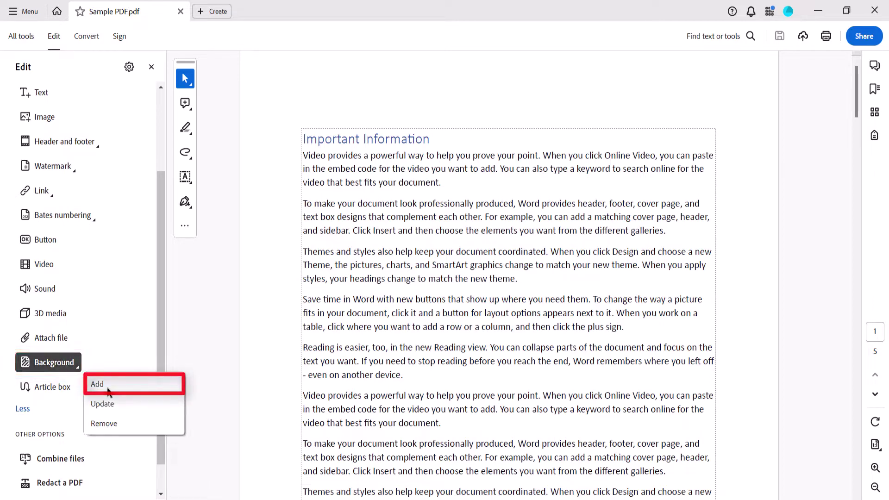
left_click(109, 391)
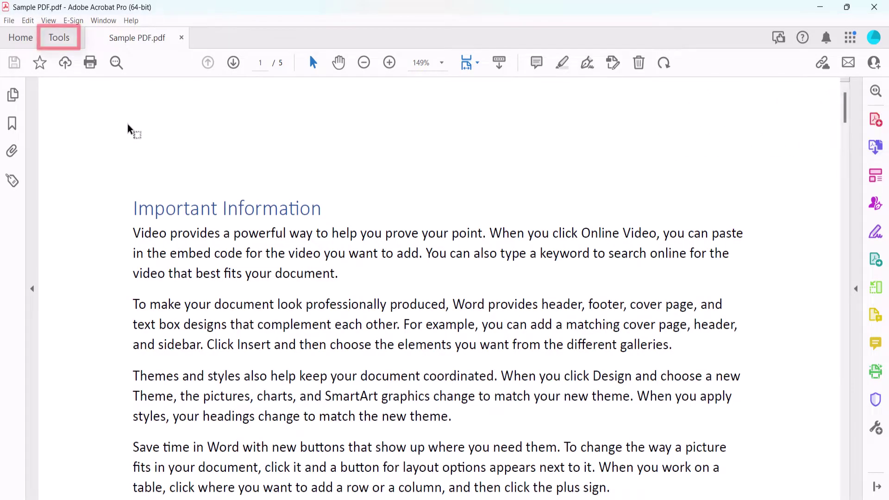
In the older interface, go through Tools > Edit PDF > More > Background > Add..
left_click(62, 39)
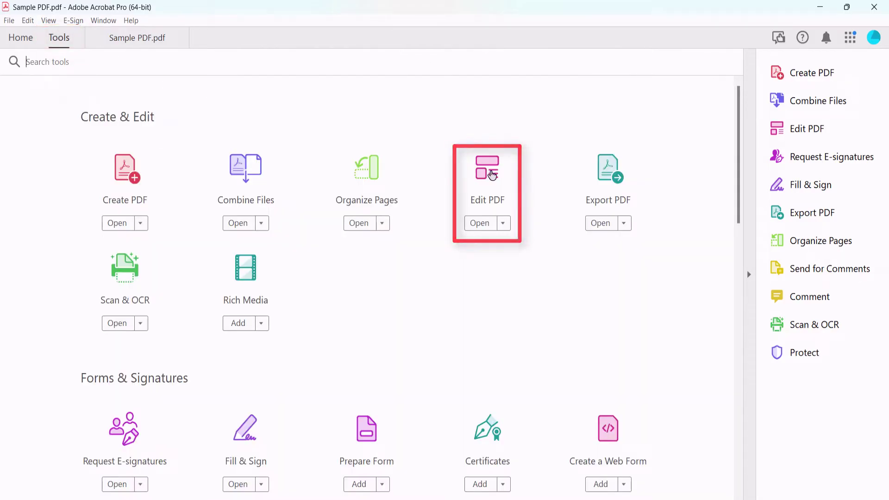
left_click(489, 170)
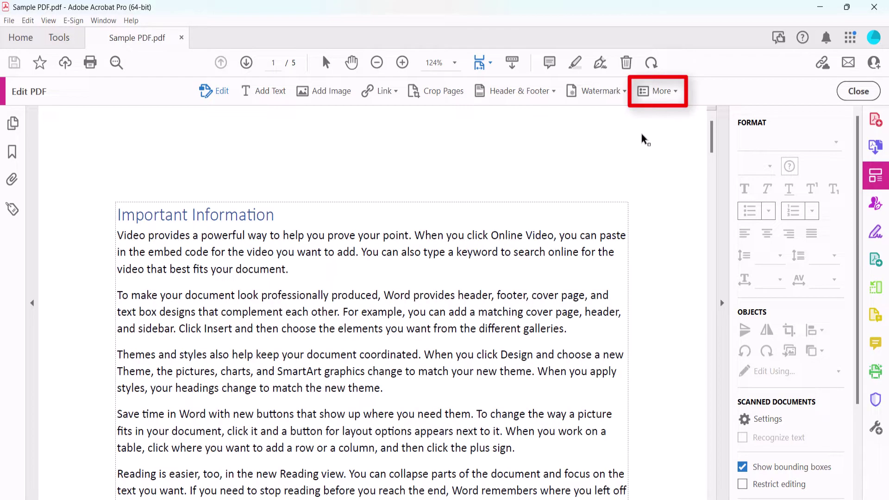
left_click(667, 91)
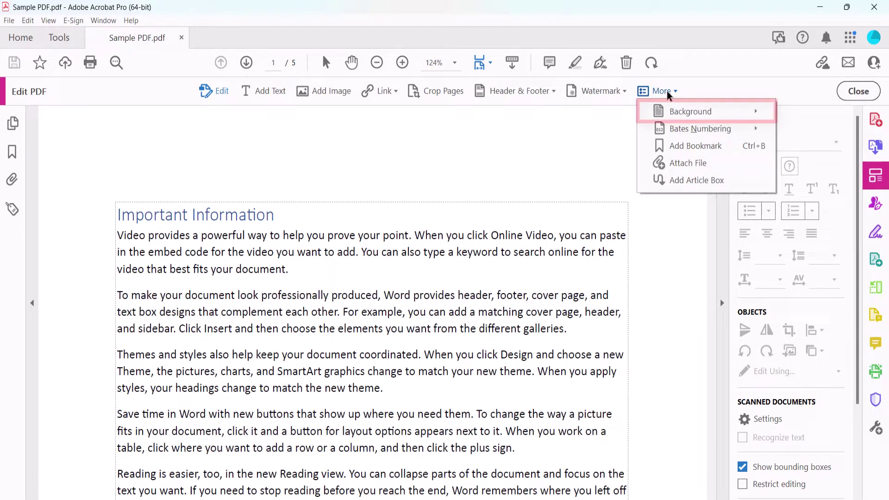
mouse_move(741, 115)
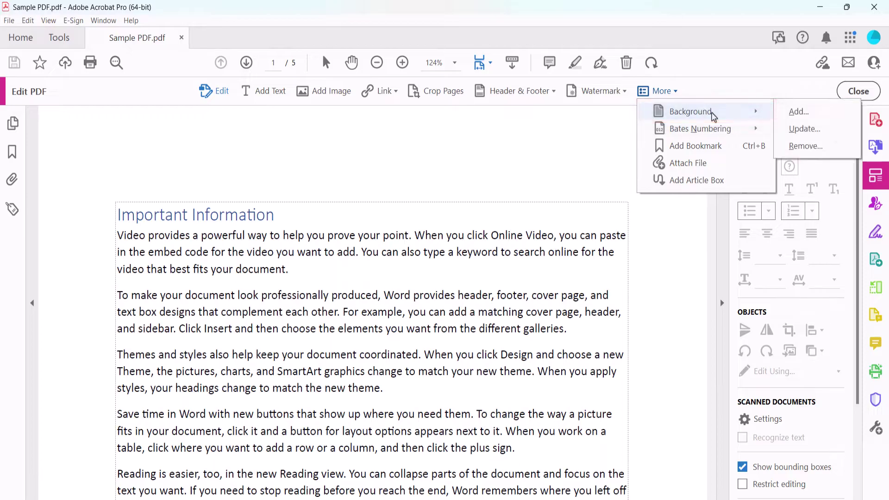
left_click(795, 112)
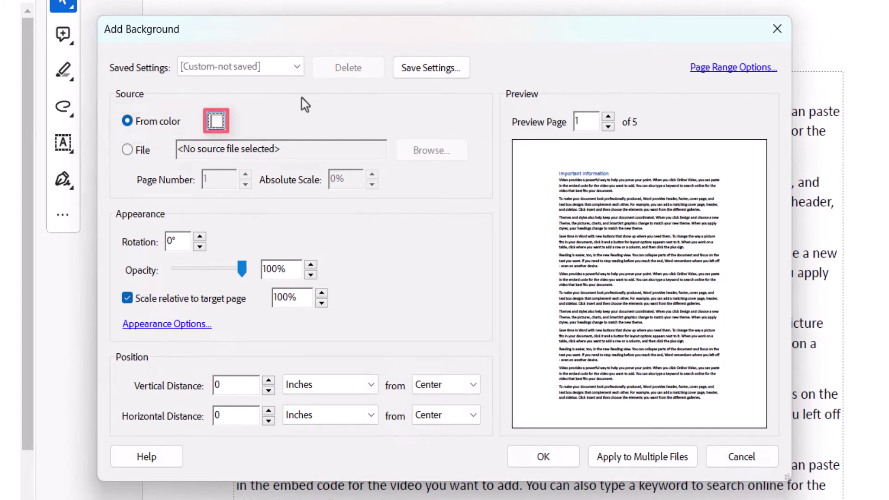
Try a custom golden yellow (RGB 241, 208, 92) as the solid background colour
left_click(216, 121)
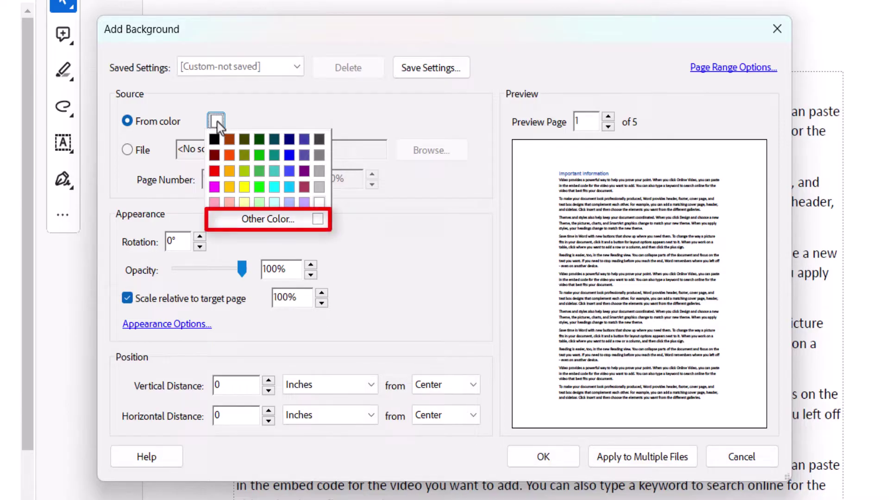
left_click(257, 216)
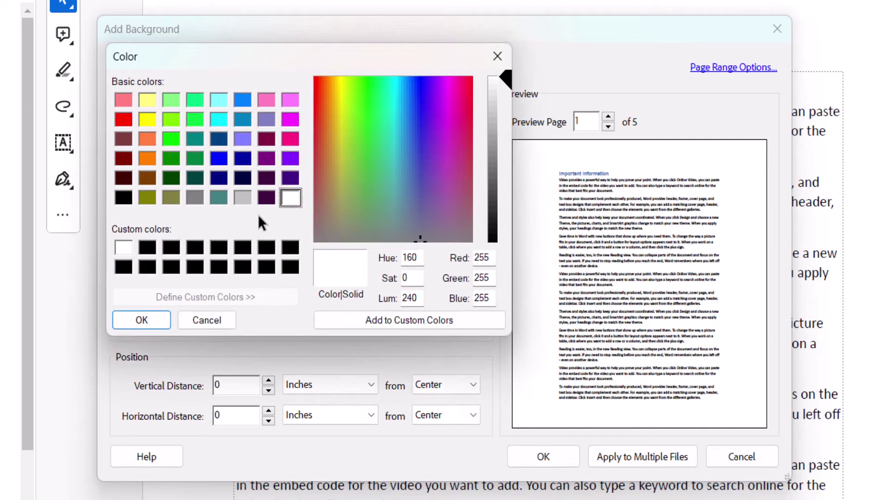
left_click(334, 103)
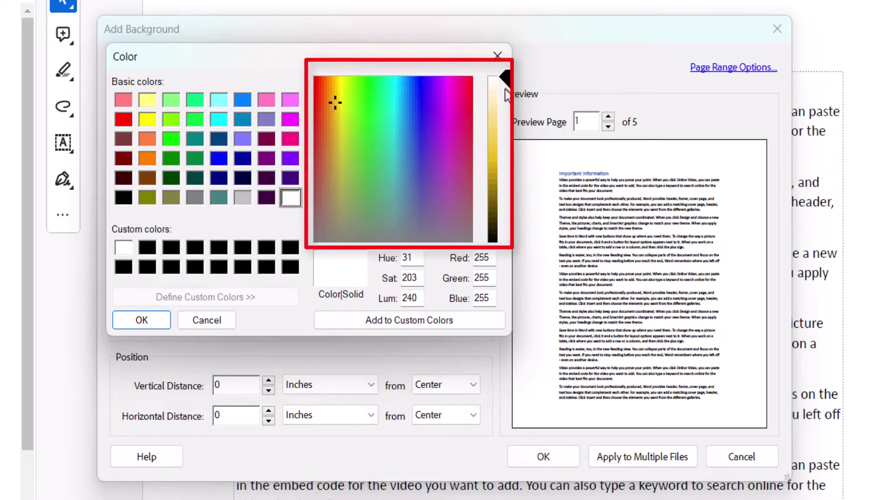
left_click_drag(507, 82, 513, 144)
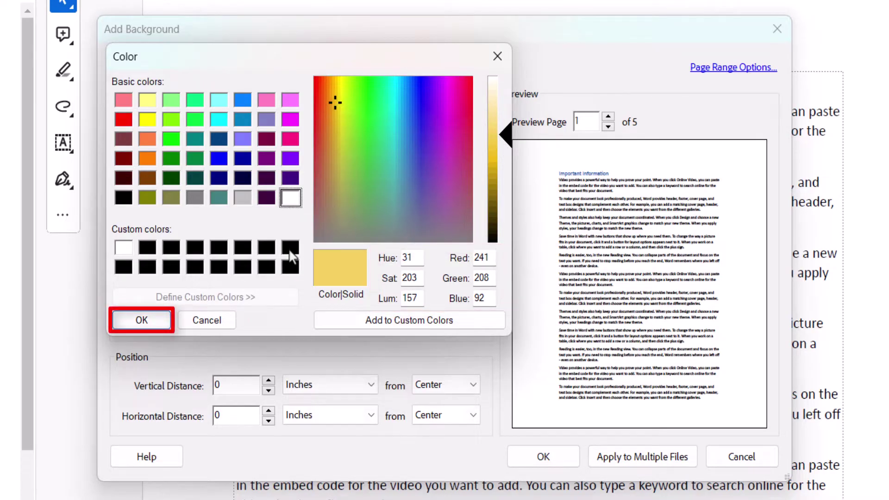
left_click(123, 326)
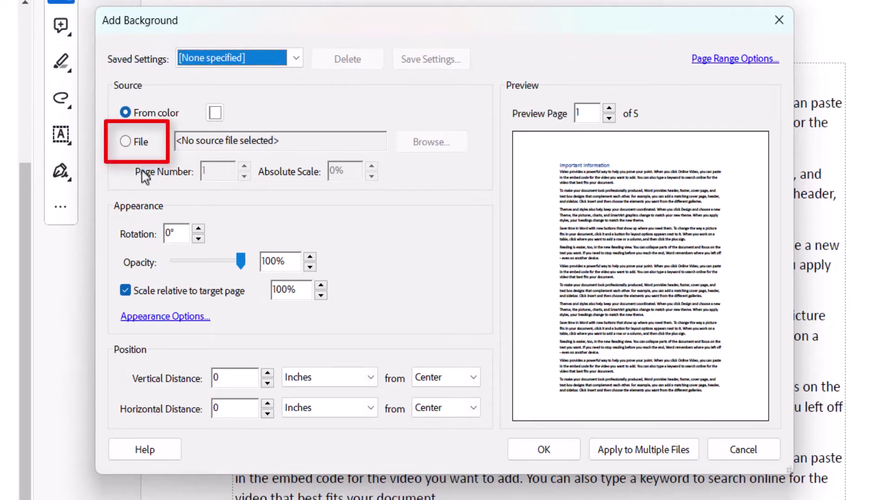
Switch the background source to the image file 20221013_104859.jpg
left_click(124, 143)
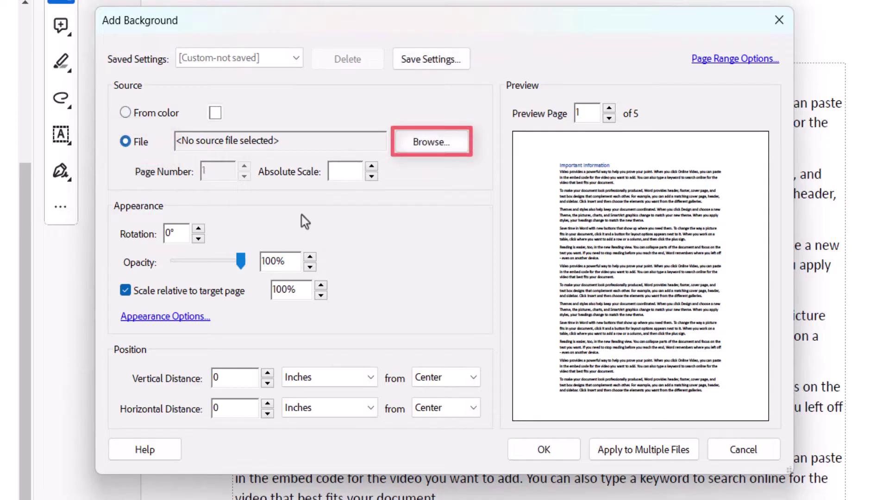
left_click(426, 145)
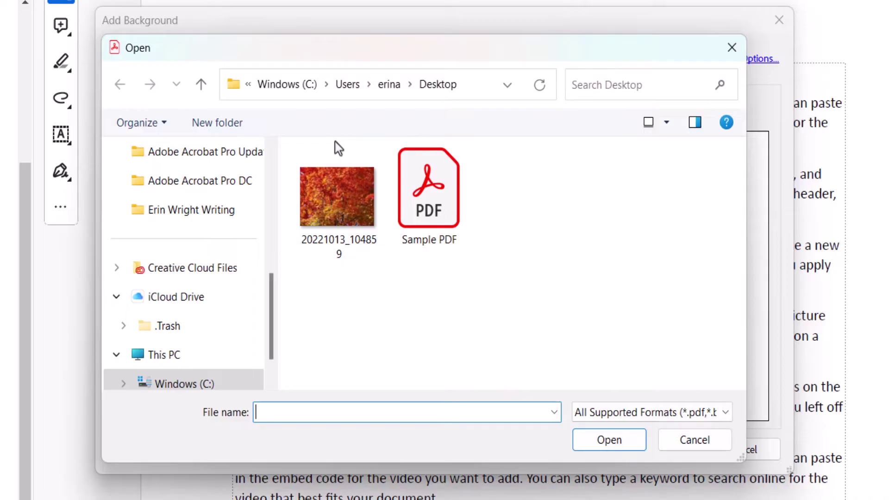
left_click(325, 187)
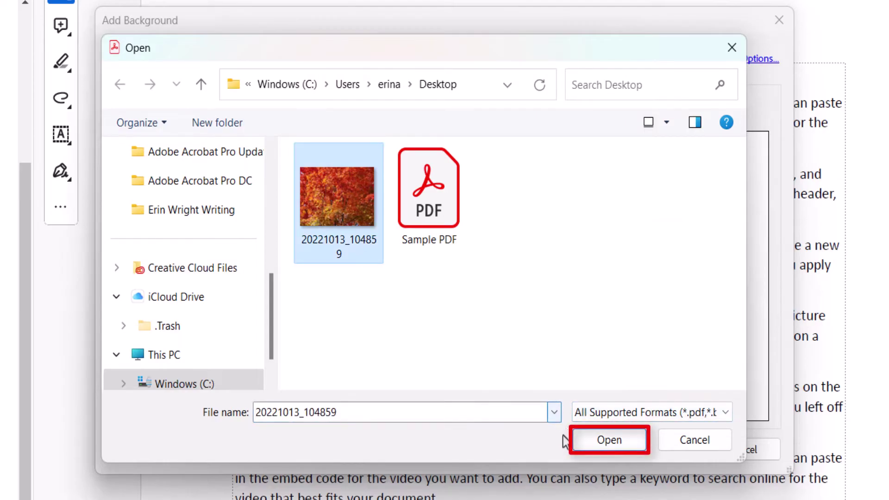
left_click(580, 443)
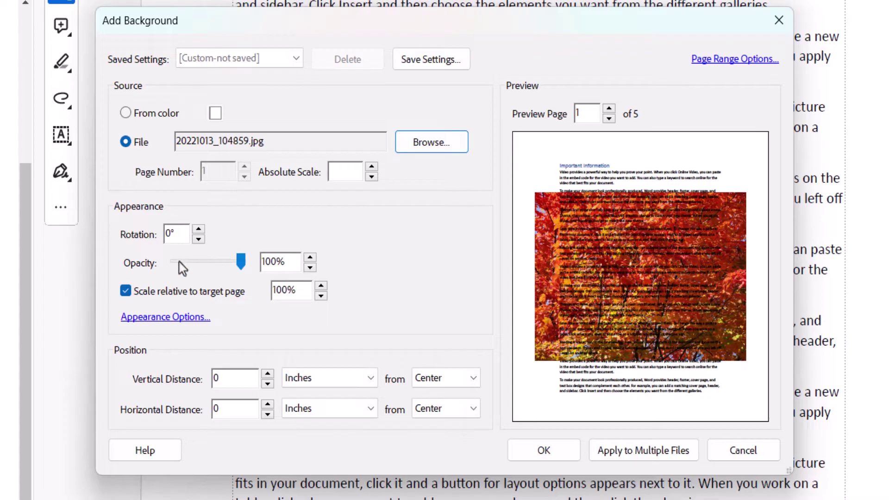
Set the background rotation to 35°, opacity to 50% and page scale to 75%
left_click_drag(180, 233, 146, 232)
type("35")
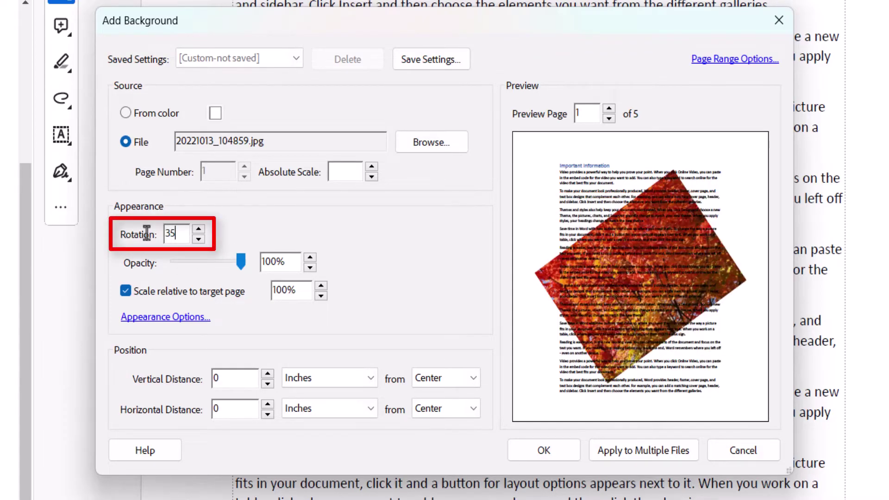
key("Return")
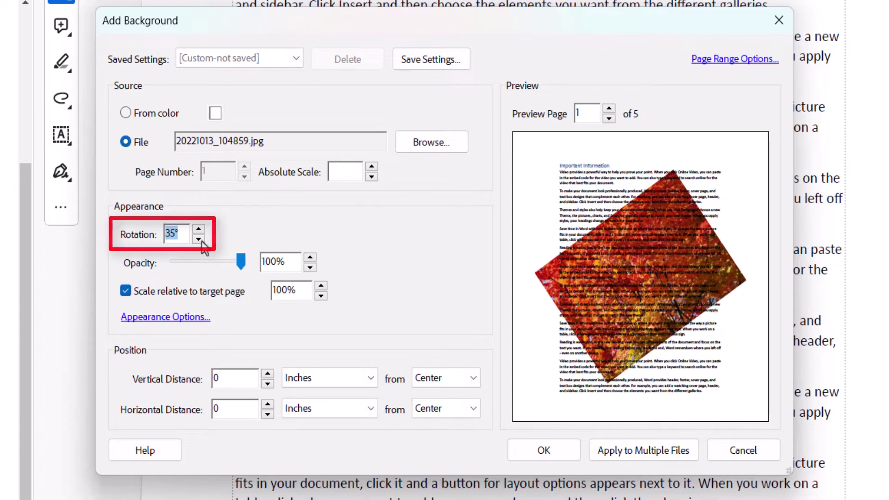
left_click(240, 260)
left_click_drag(242, 269, 209, 265)
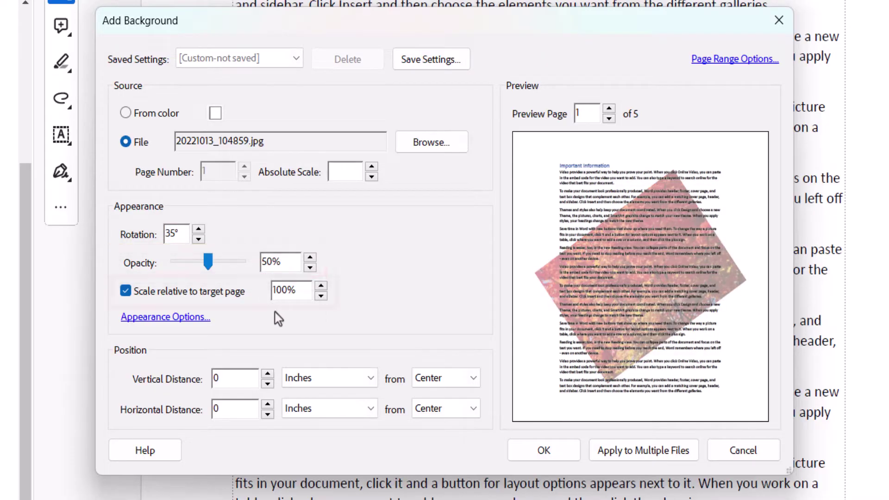
left_click_drag(298, 292, 256, 293)
type("75")
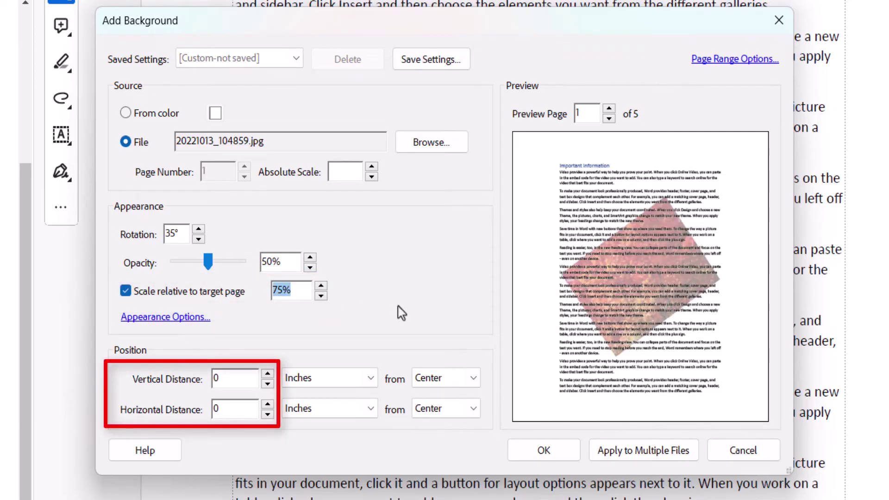
Keep the photo vertically centred and visible both on screen and in print
left_click(474, 379)
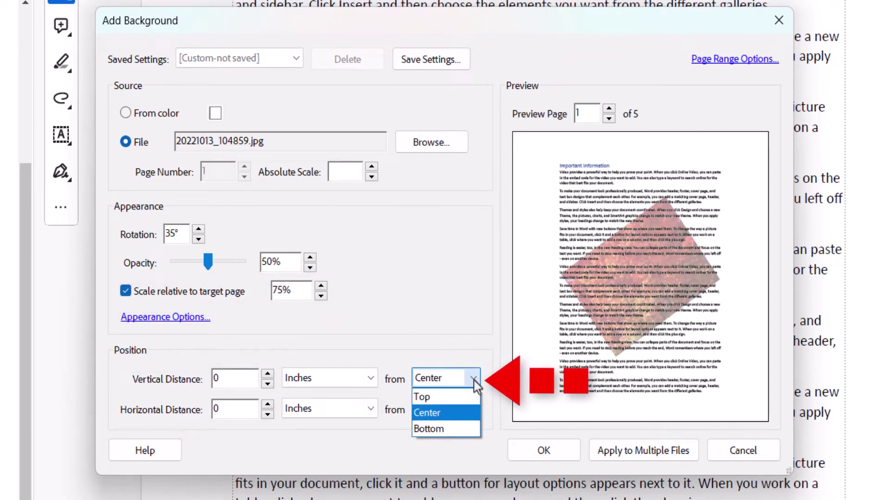
left_click(474, 379)
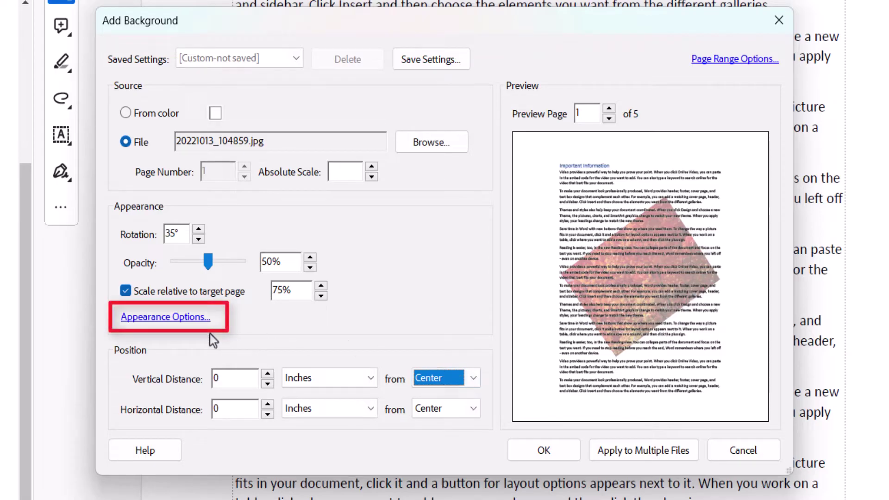
left_click(185, 316)
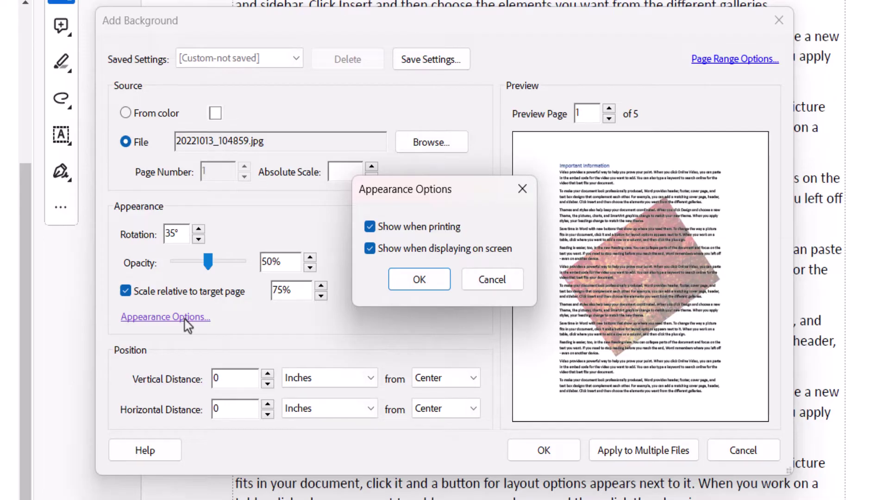
left_click(419, 282)
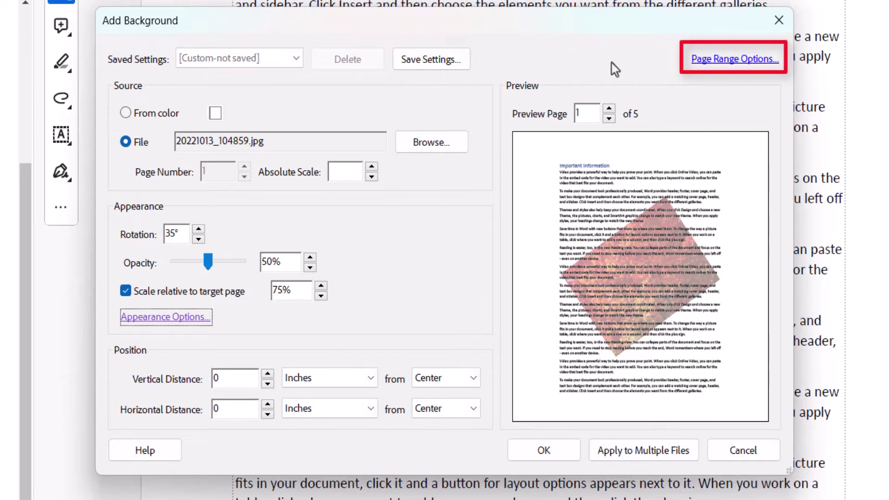
left_click(713, 62)
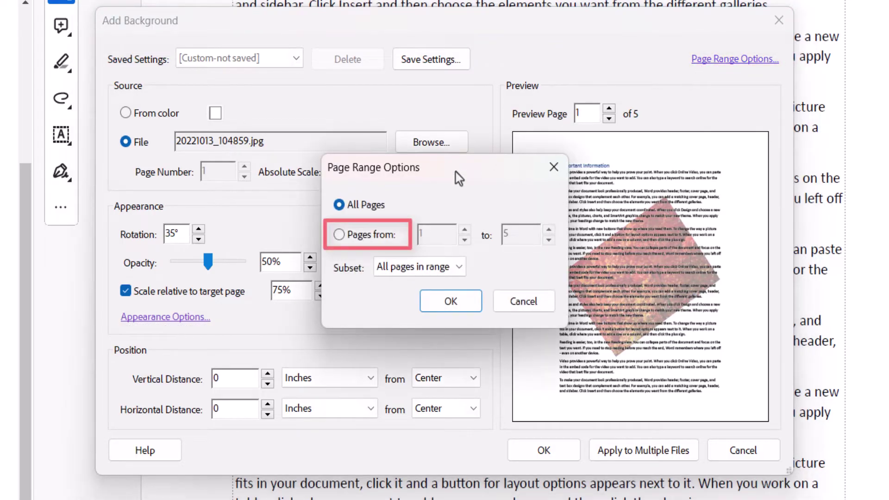
left_click(339, 235)
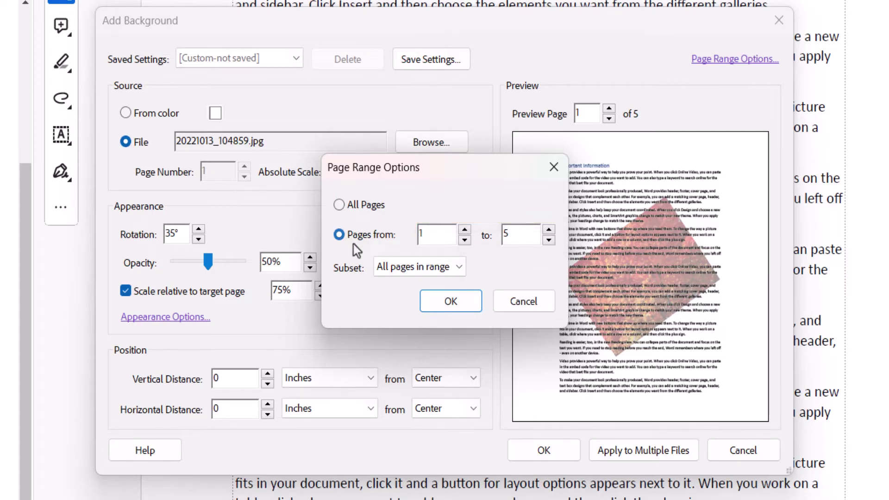
left_click(460, 271)
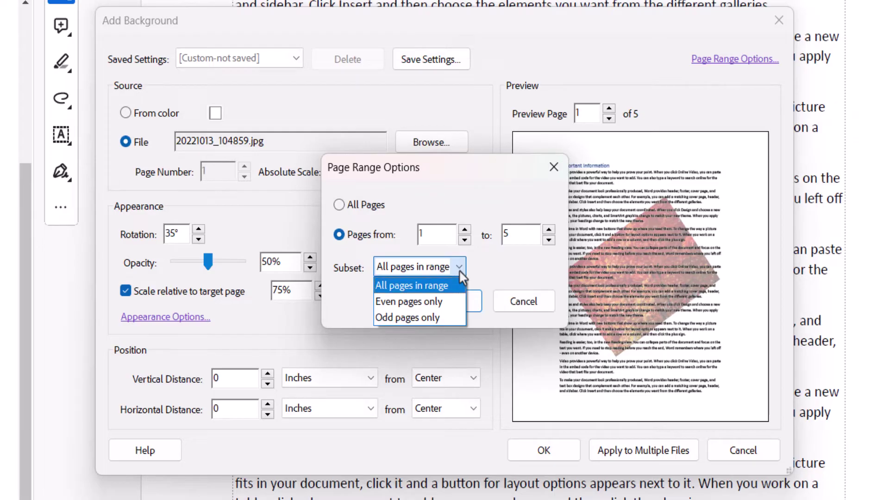
left_click(460, 271)
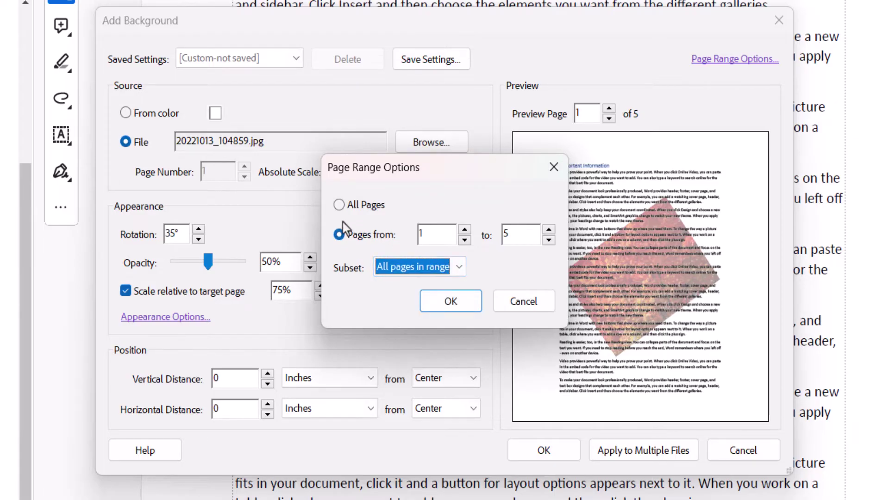
left_click(339, 205)
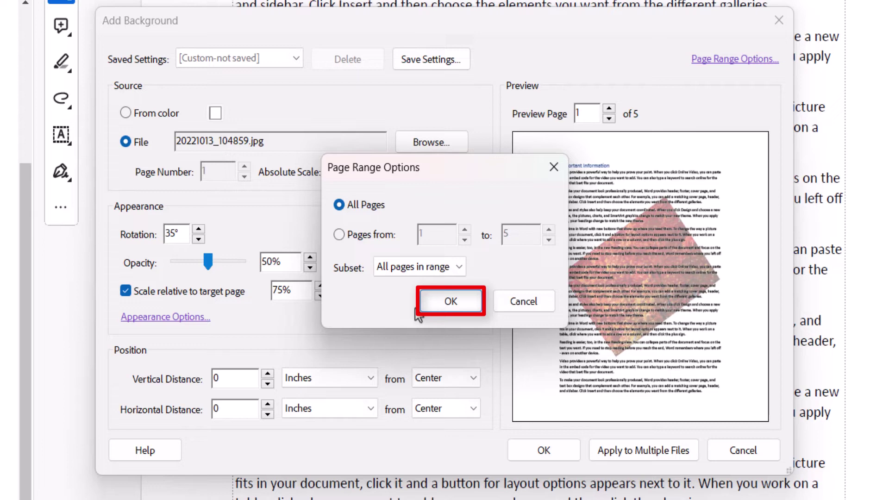
left_click(438, 306)
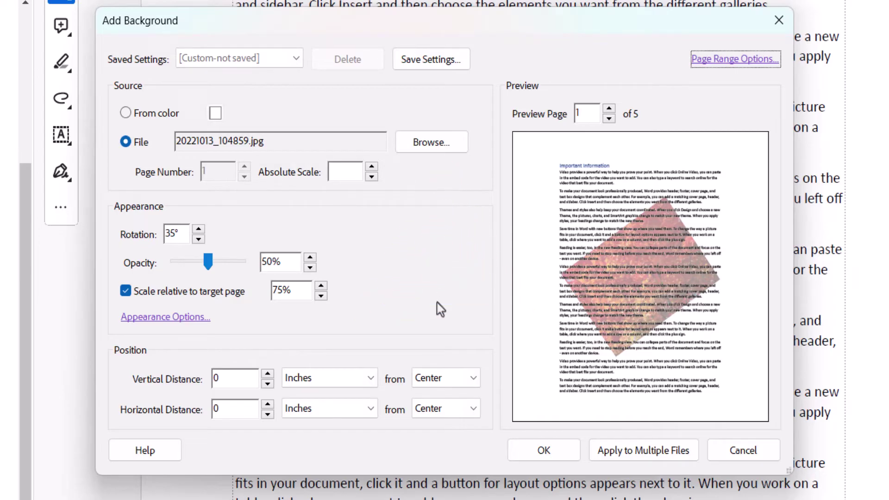
Apply the tilted, half-transparent autumn-leaves background to Sample PDF.pdf
left_click(522, 451)
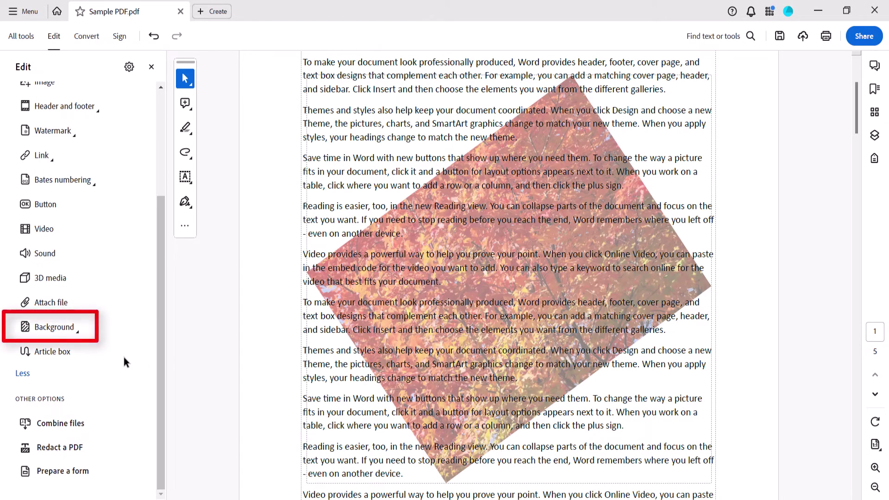
Remove the autumn-leaves background from the document and confirm the removal
left_click(72, 329)
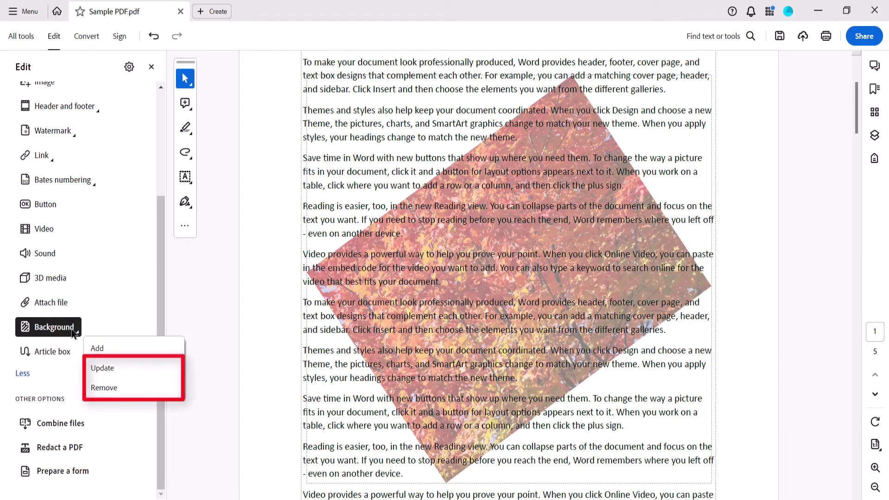
left_click(110, 388)
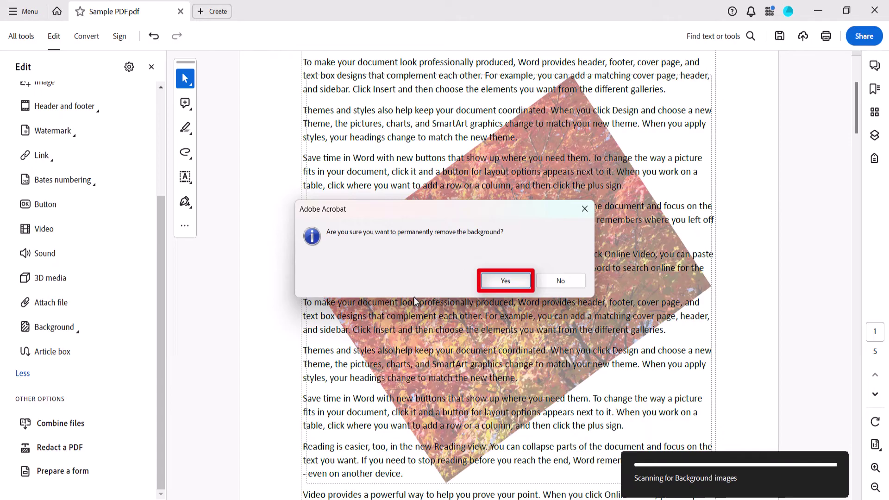
left_click(494, 281)
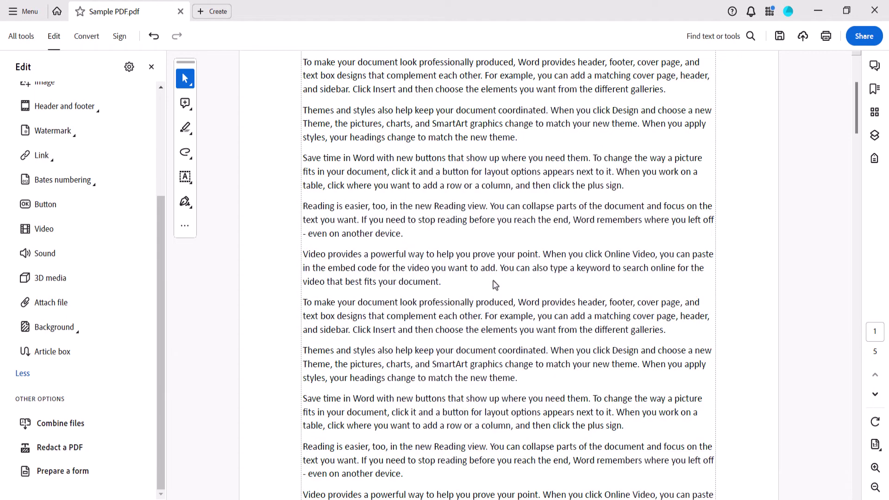